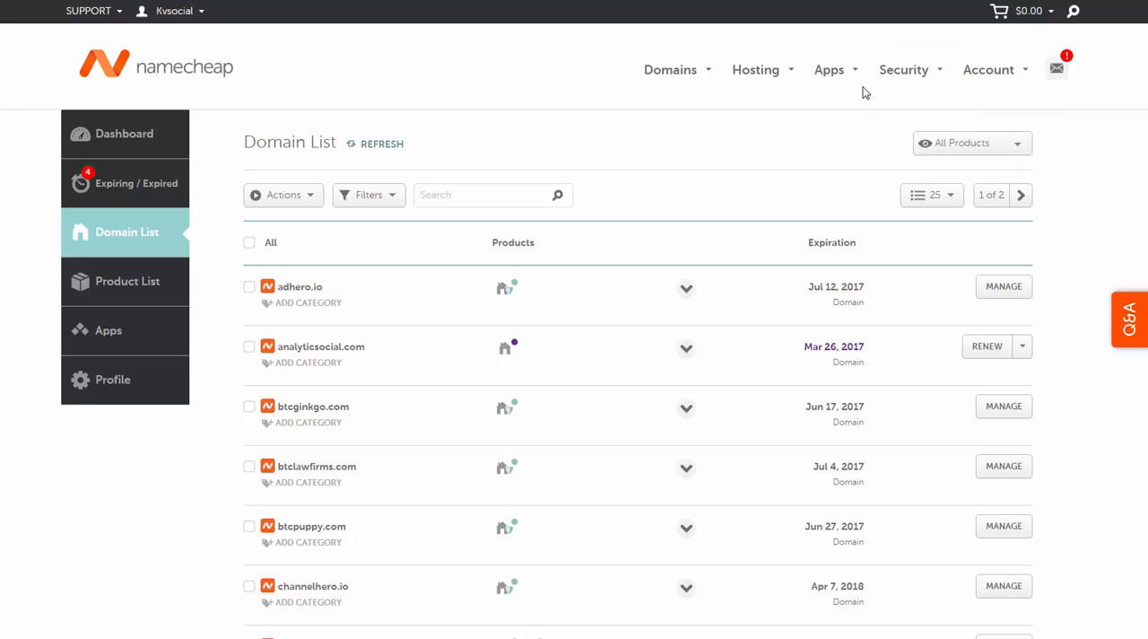
Step: Open the Advanced DNS settings of the domain btcpuppy.com from the domain list
mouse_move(864, 79)
left_click(994, 538)
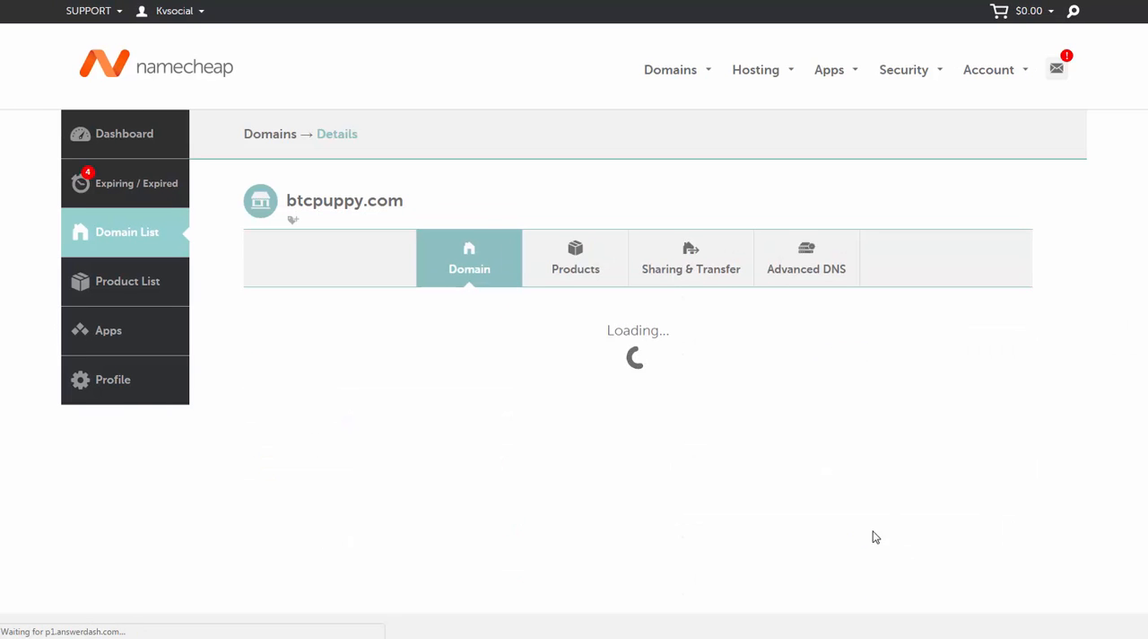
left_click(813, 269)
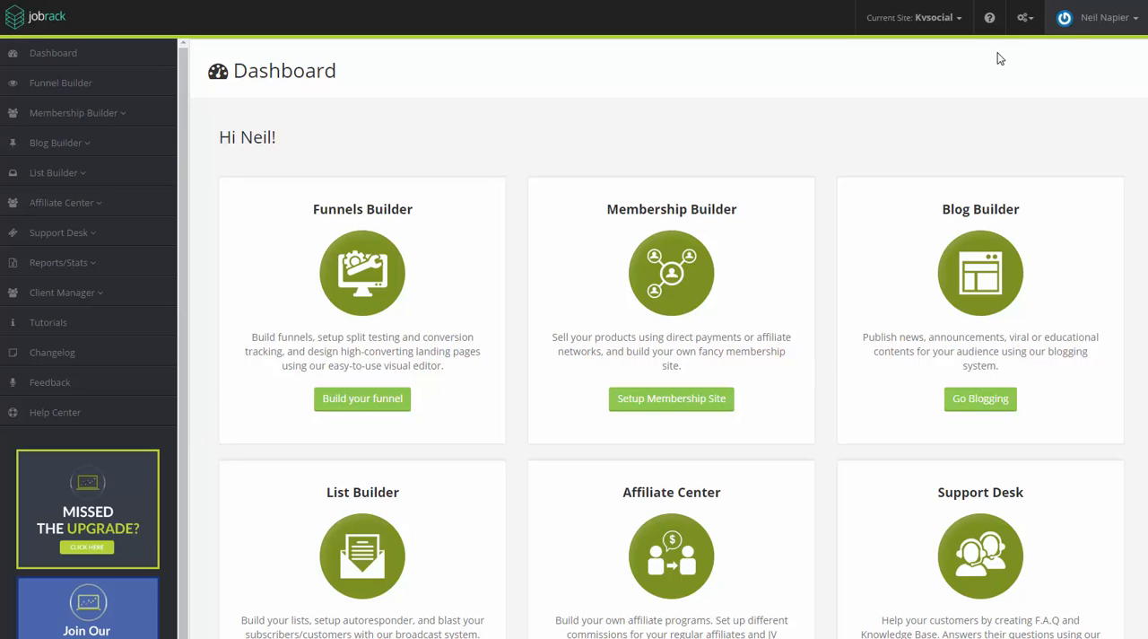
Step: Switch to the InstaSuite dashboard, change the current site to lifestyle and open its site settings for editing
left_click(931, 26)
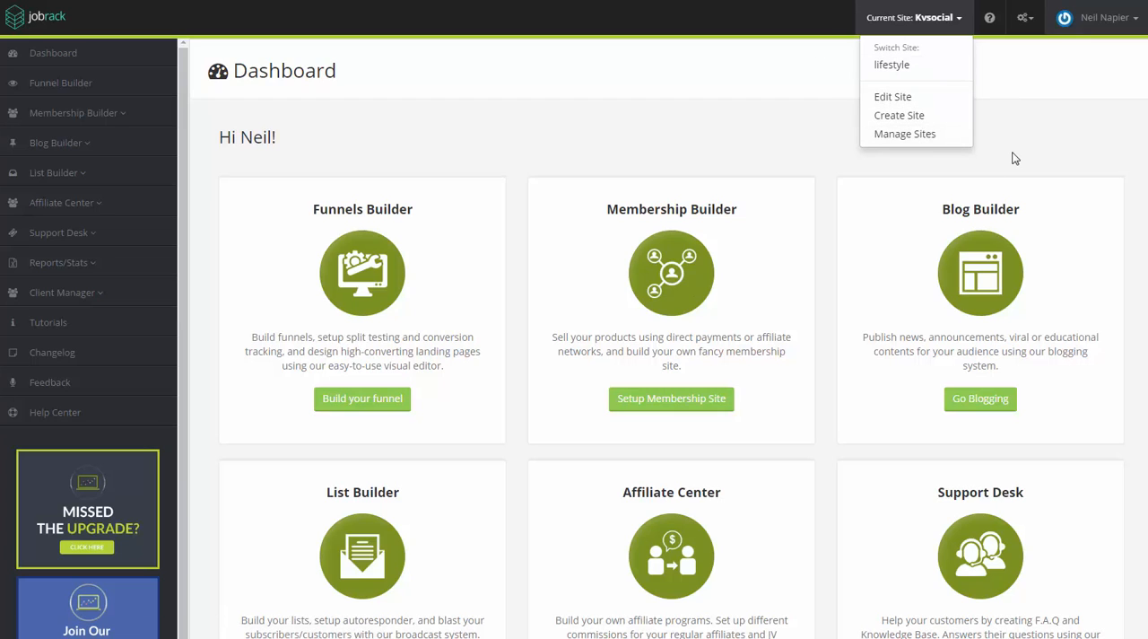
left_click(913, 70)
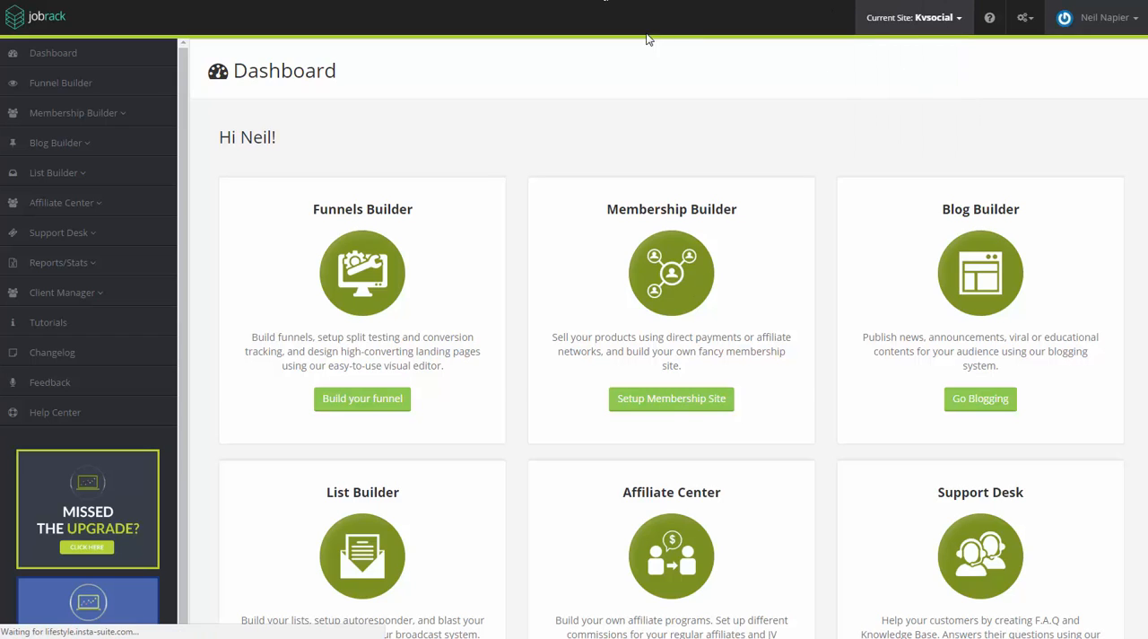
left_click(937, 19)
left_click(90, 133)
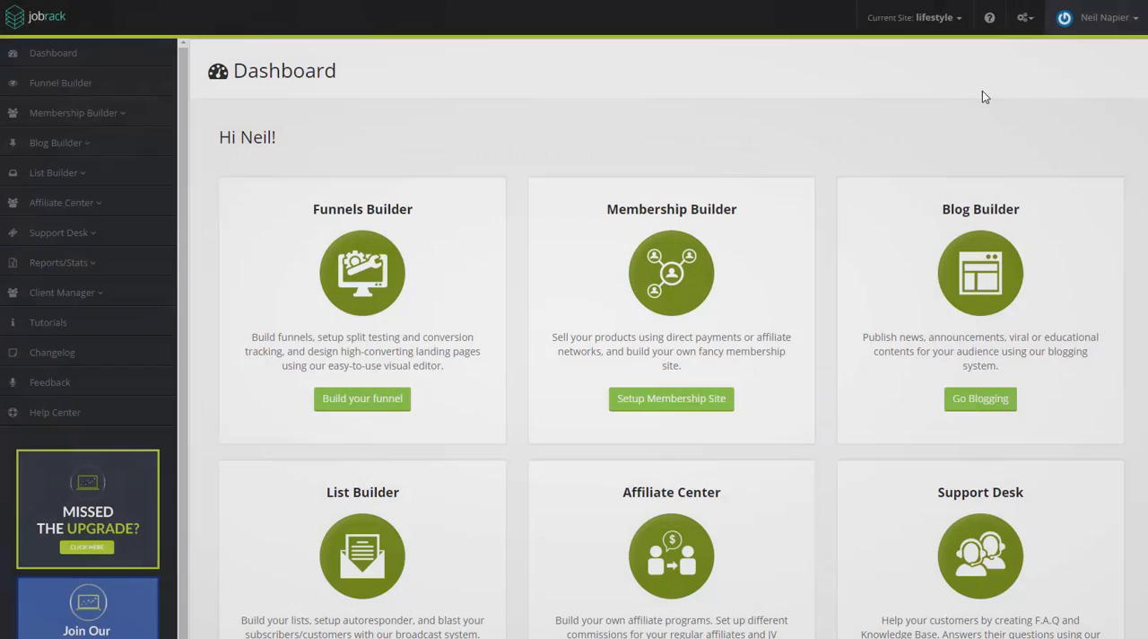
left_click(924, 17)
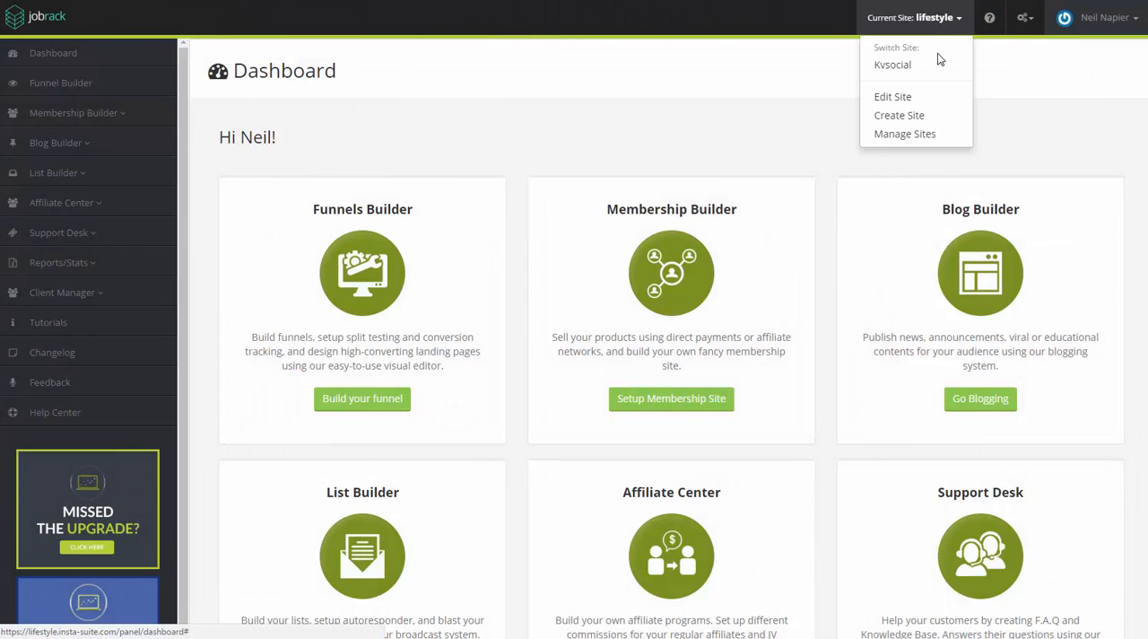
left_click(955, 101)
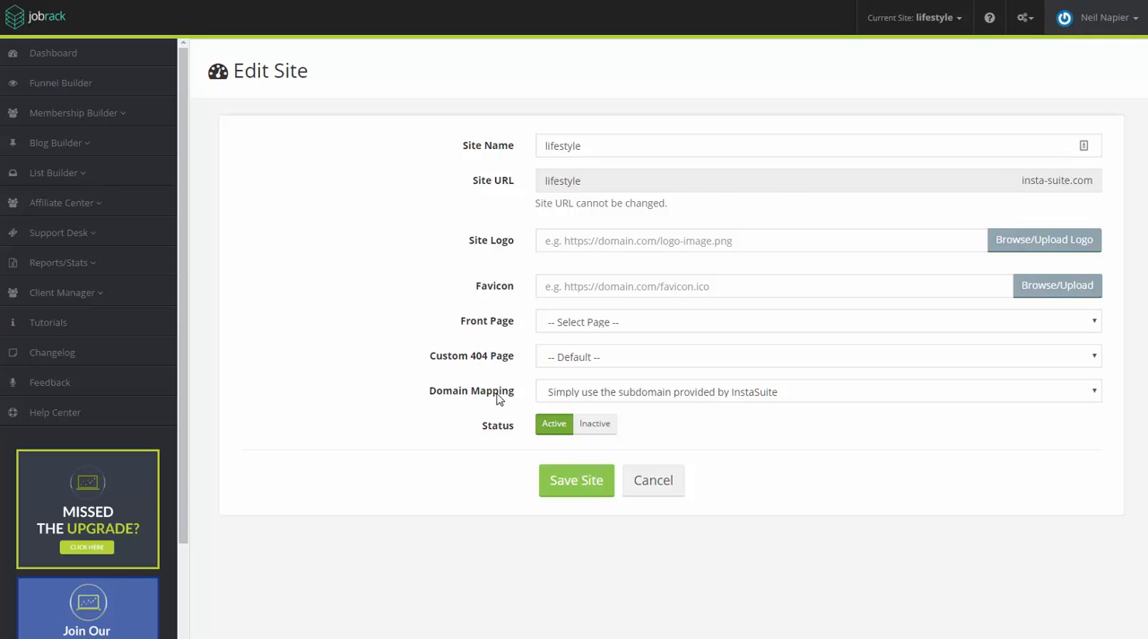
Step: Set the lifestyle site's Domain Mapping to "Map to a Domain of your own (e.g. mydomain.com)"
left_click_drag(497, 394, 412, 389)
left_click_drag(402, 437, 679, 391)
left_click(679, 396)
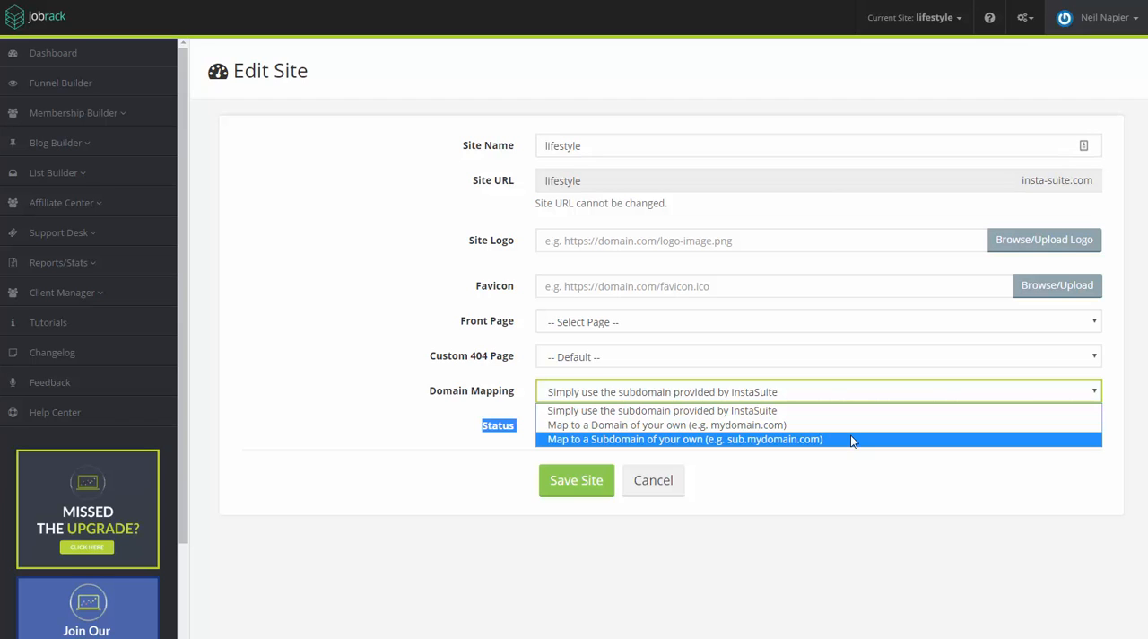
left_click(900, 434)
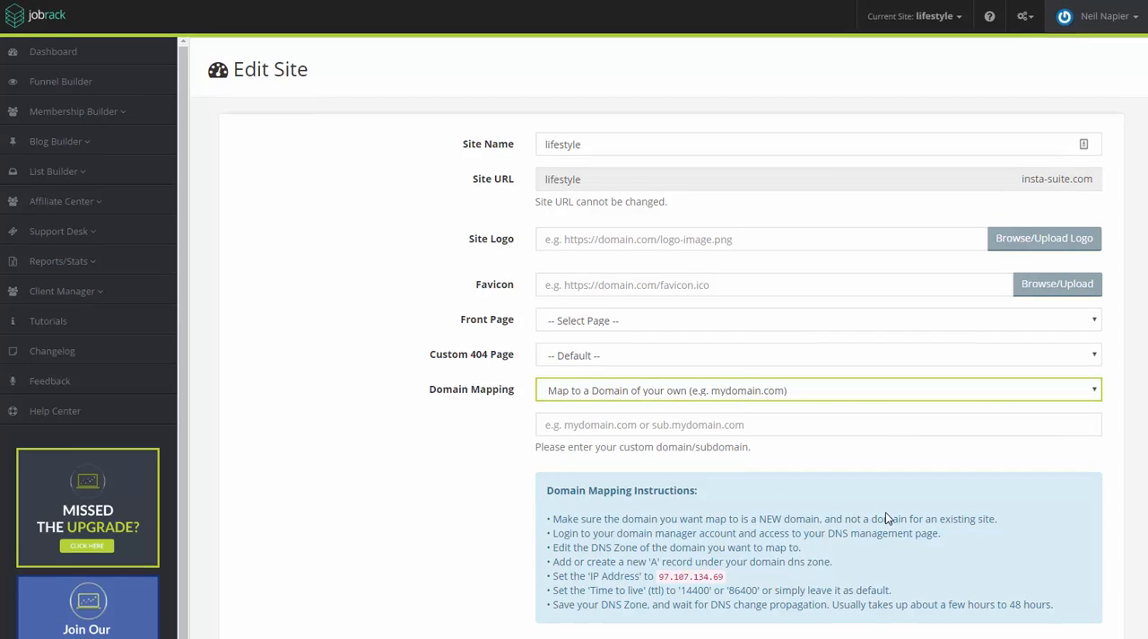
Step: Read the Domain Mapping Instructions for the required DNS record type, IP address and time to live
scroll(874, 516, "down", 1)
left_click_drag(556, 449, 943, 536)
left_click(987, 520)
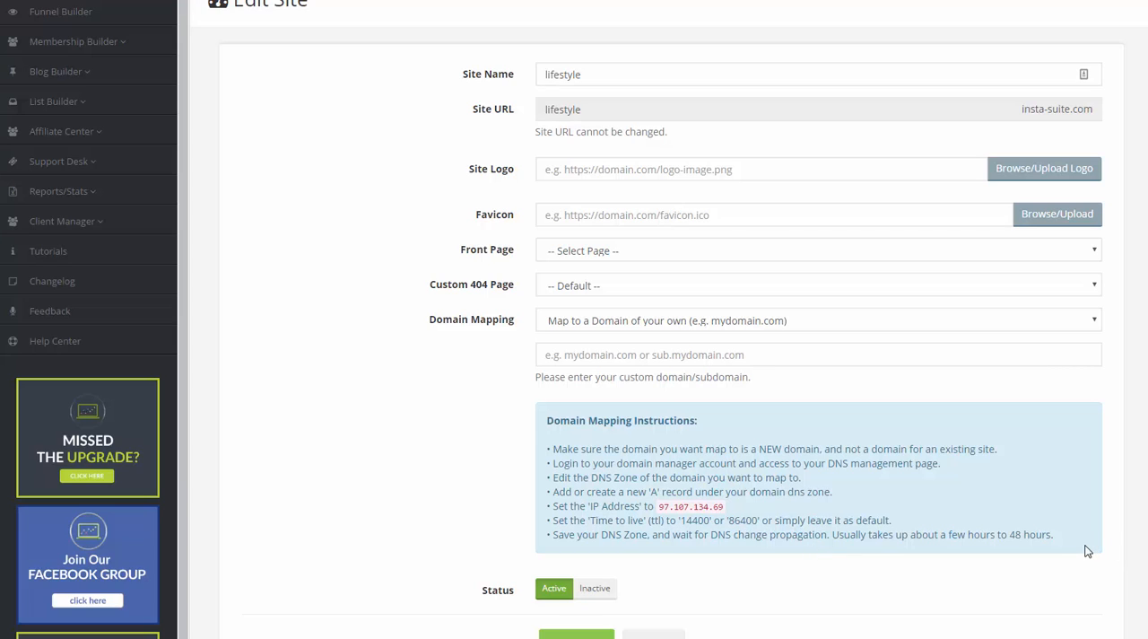
left_click_drag(1086, 550, 792, 491)
left_click(672, 519)
left_click_drag(555, 492, 585, 492)
left_click_drag(576, 493, 688, 494)
left_click(787, 498)
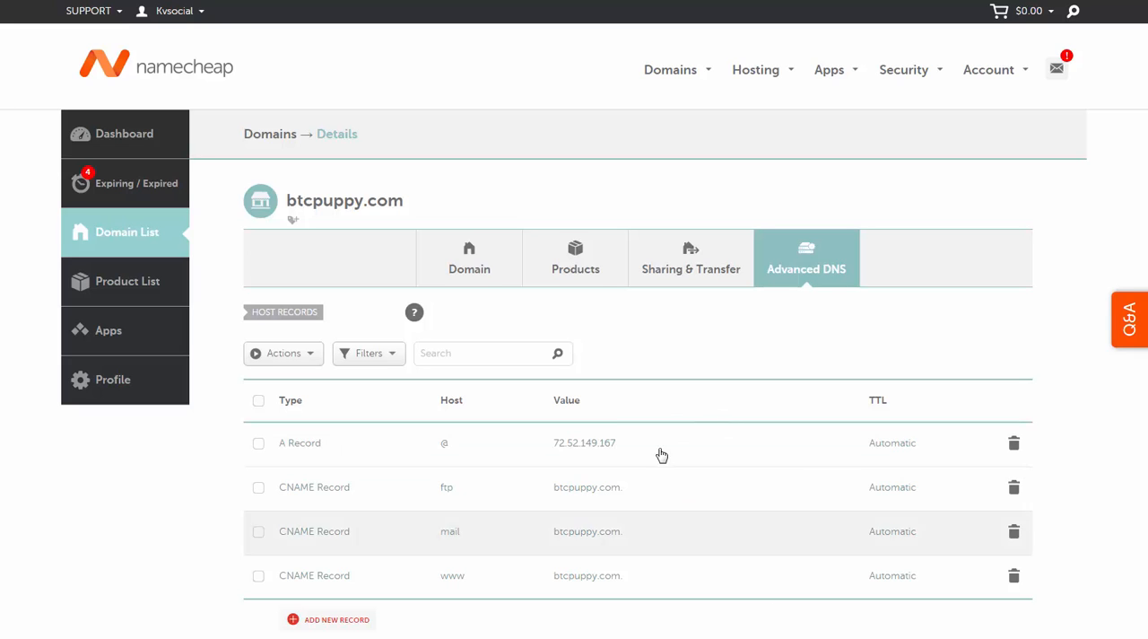
Step: Switch to Namecheap, remove btcpuppy.com's existing host records and add a new host record of type A Record
left_click_drag(561, 531, 627, 531)
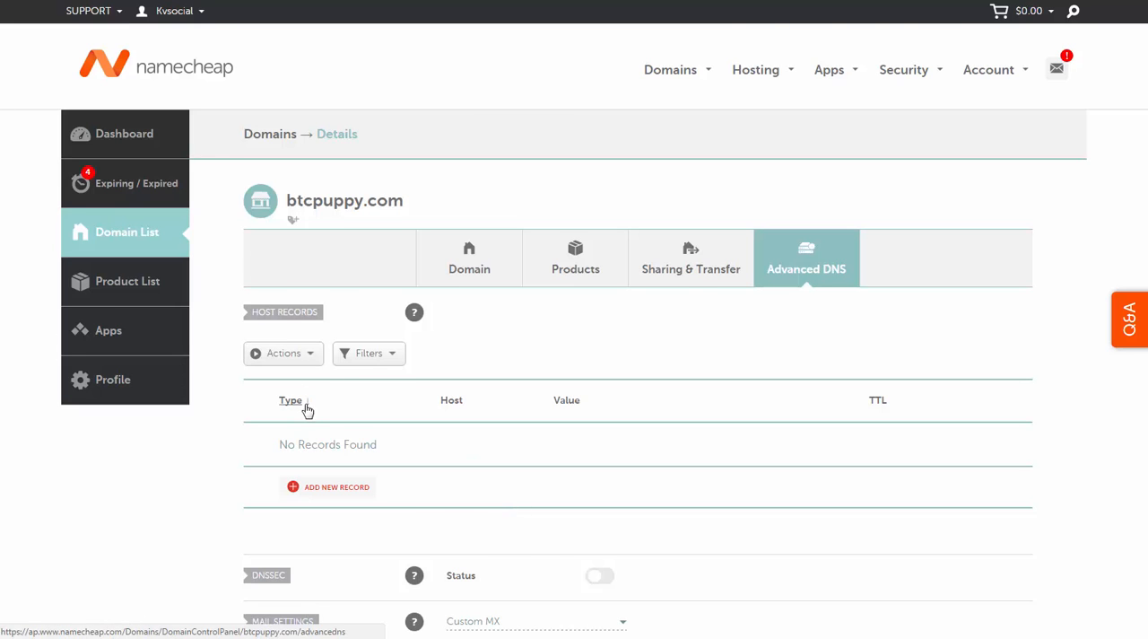
scroll(390, 504, "down", 1)
left_click(334, 415)
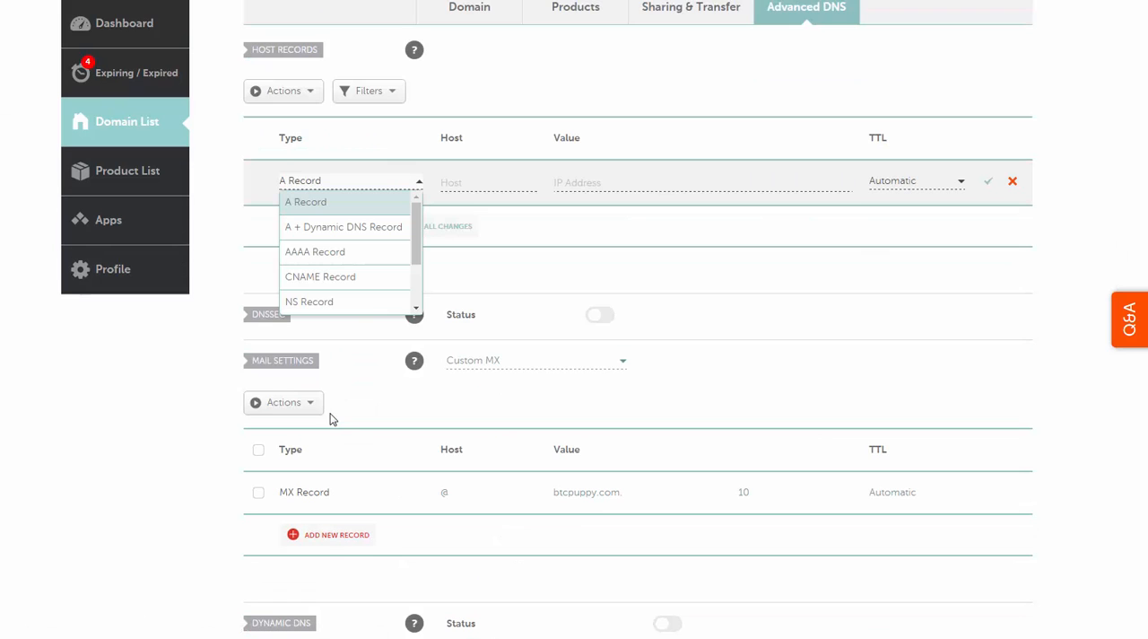
left_click(364, 212)
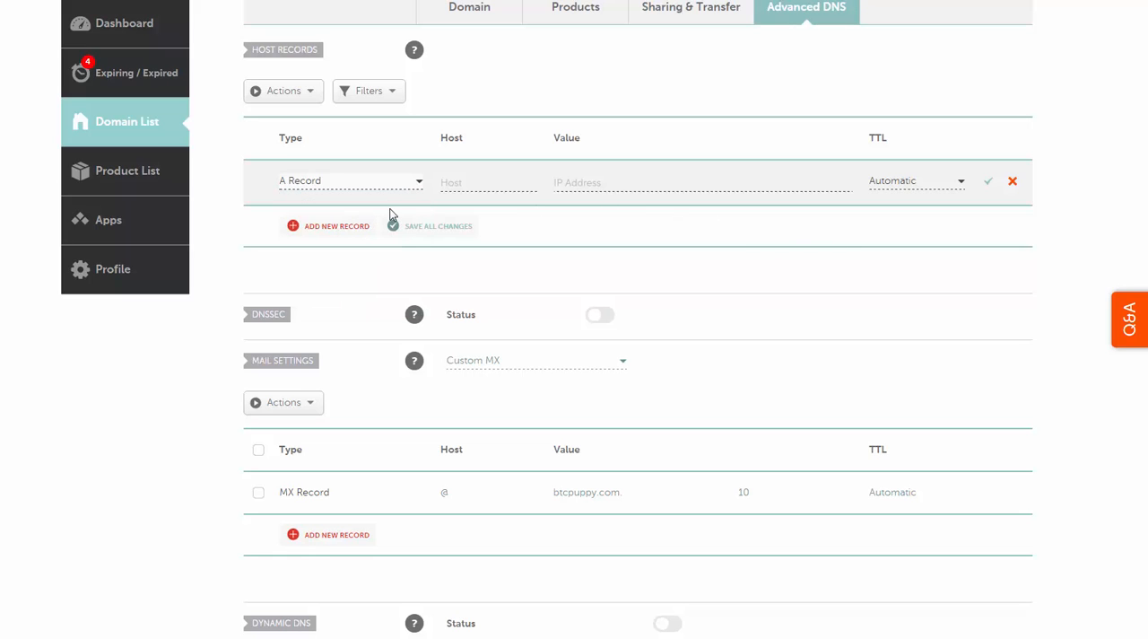
left_click(491, 184)
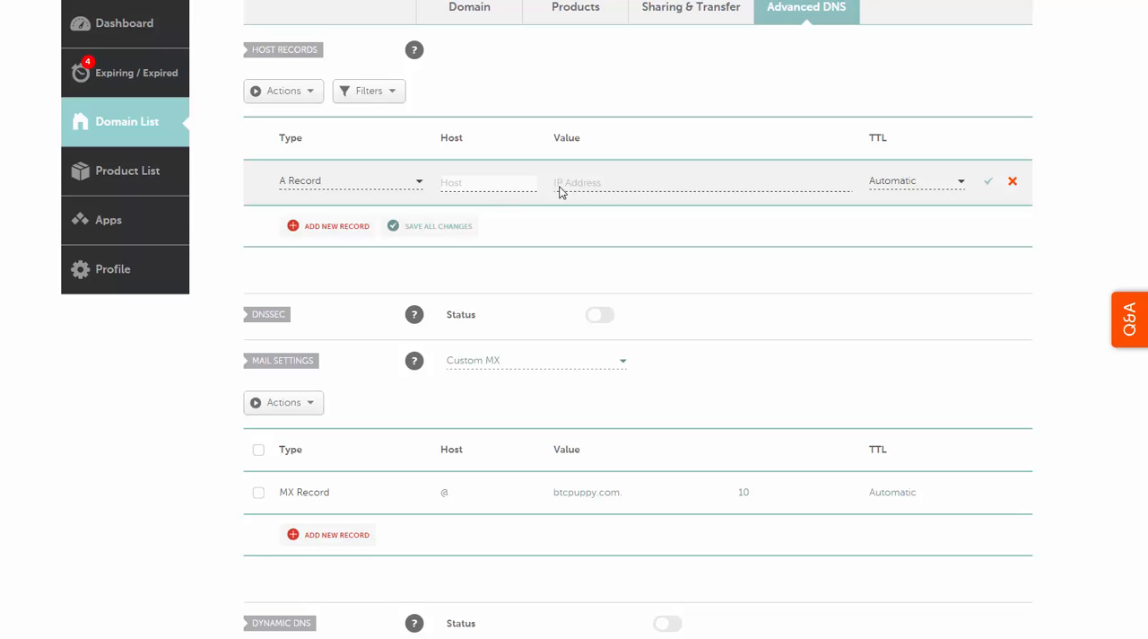
left_click(636, 188)
left_click(487, 182)
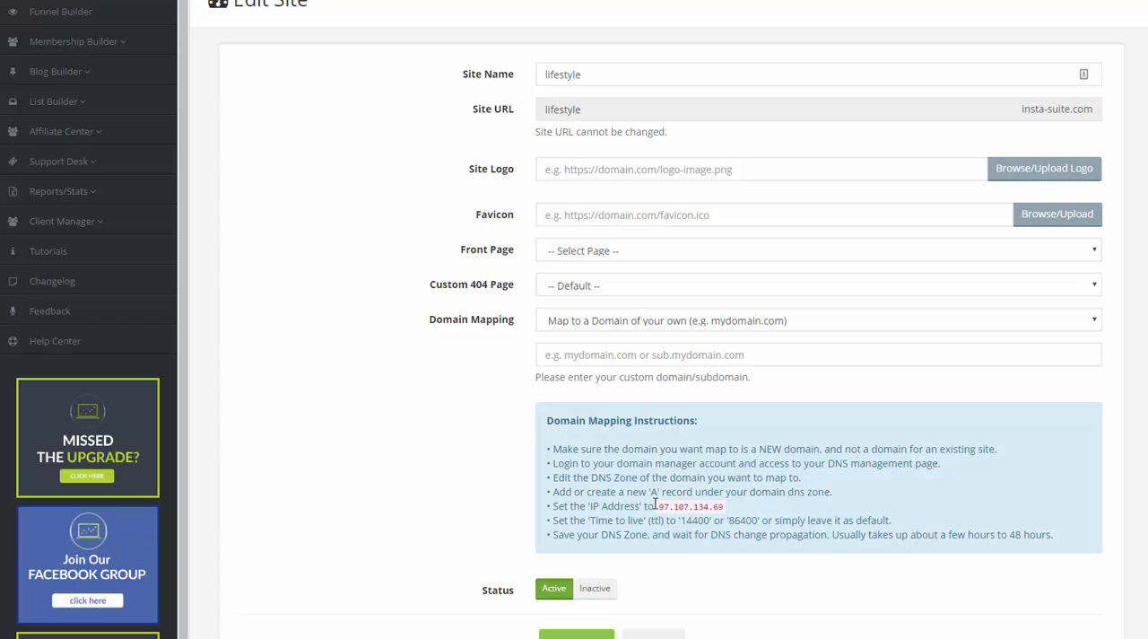
Step: Copy the IP address 97.107.134.69 from InstaSuite's mapping instructions into the new A Record's value on Namecheap
mouse_move(658, 506)
left_mouse_down()
mouse_move(770, 515)
mouse_move(742, 506)
mouse_move(663, 520)
mouse_move(665, 500)
mouse_move(657, 505)
left_mouse_up()
left_click(733, 499)
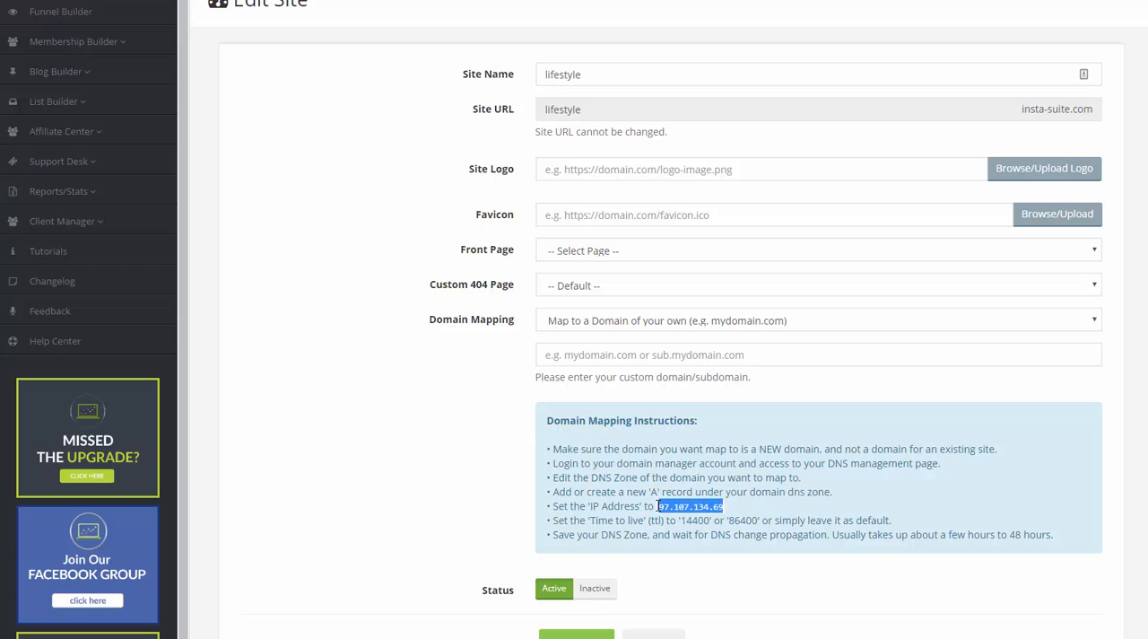
right_click(677, 505)
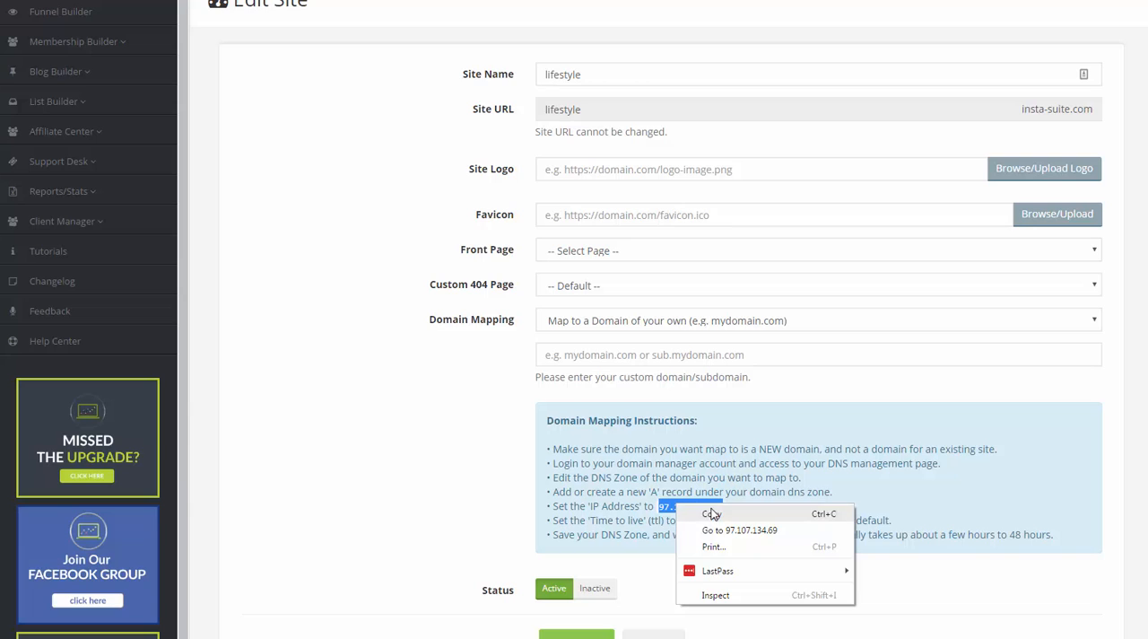
left_click(700, 511)
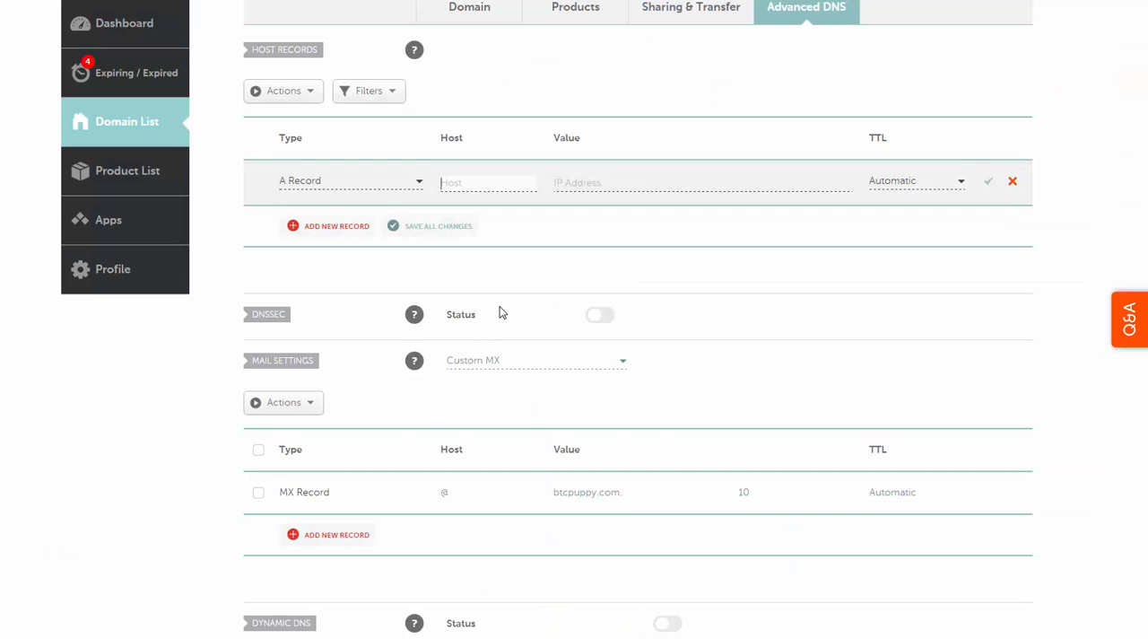
left_click(627, 182)
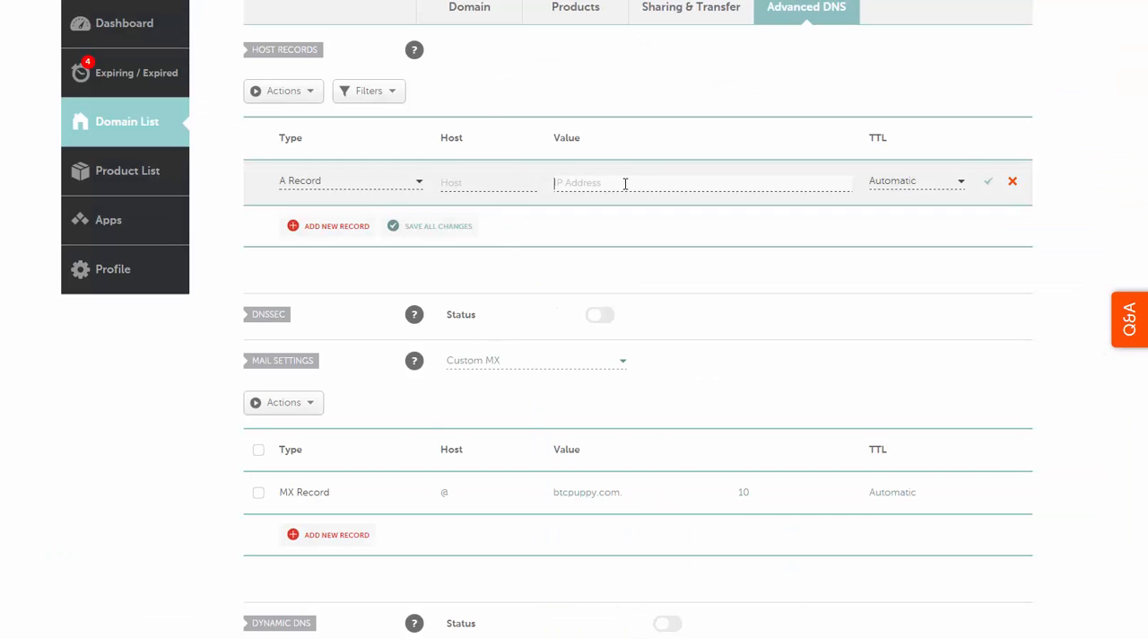
key("ctrl+v")
Step: Check the recommended TTL in the mapping instructions and set the A Record's host to insta-suite.com
left_click(453, 180)
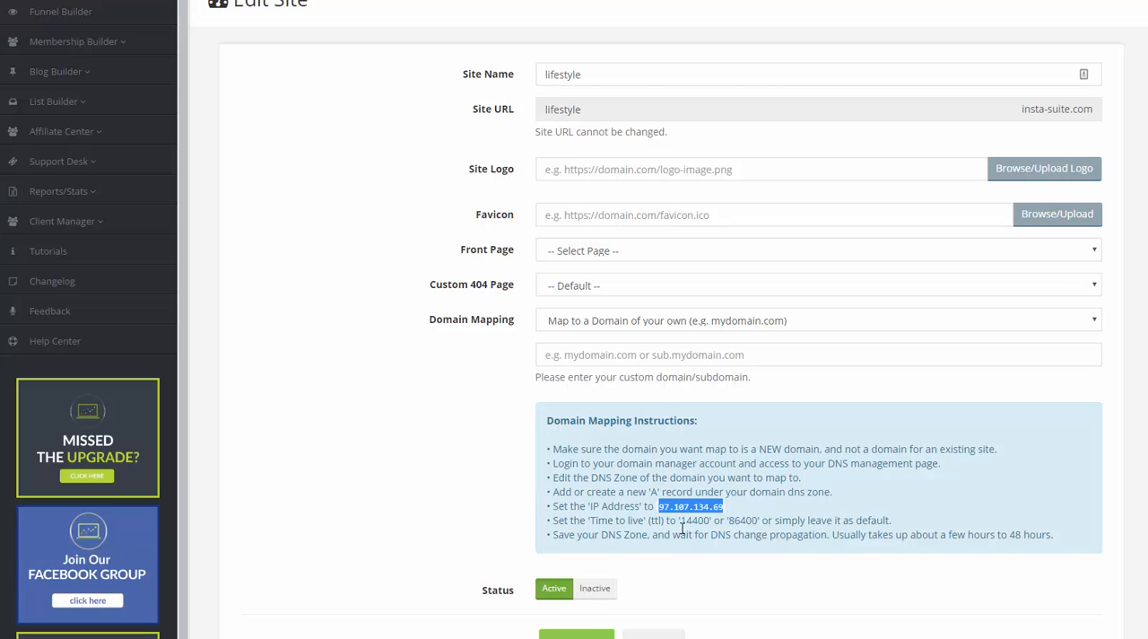
left_click_drag(679, 521, 760, 521)
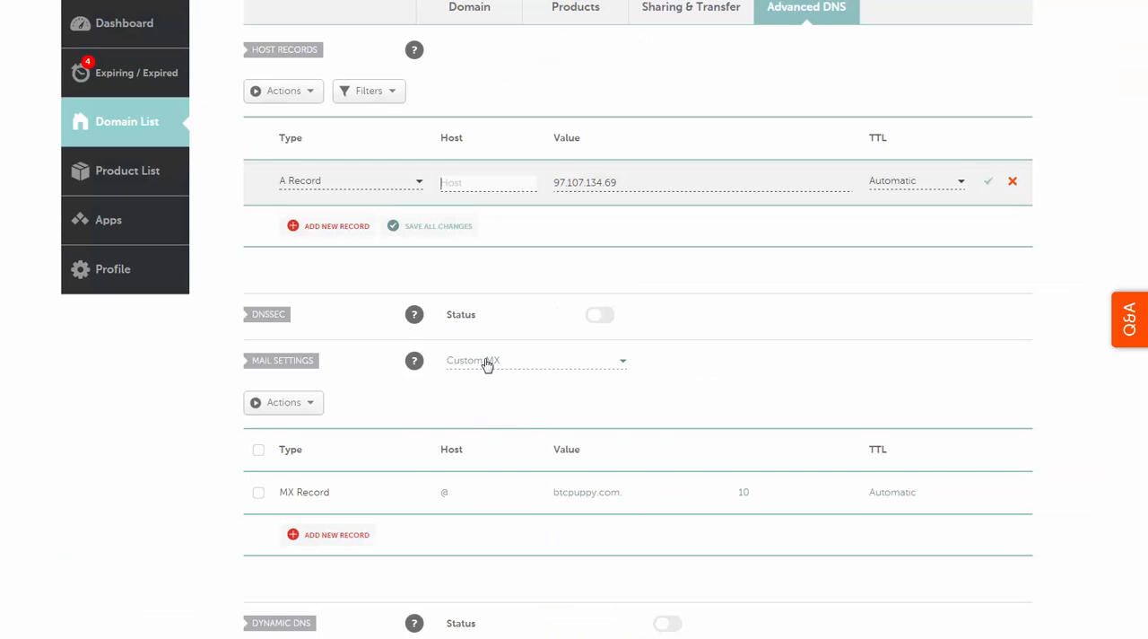
left_click(467, 188)
type("insta-suite.com")
Step: Keep the A Record's TTL at Automatic and save the record
left_click(899, 190)
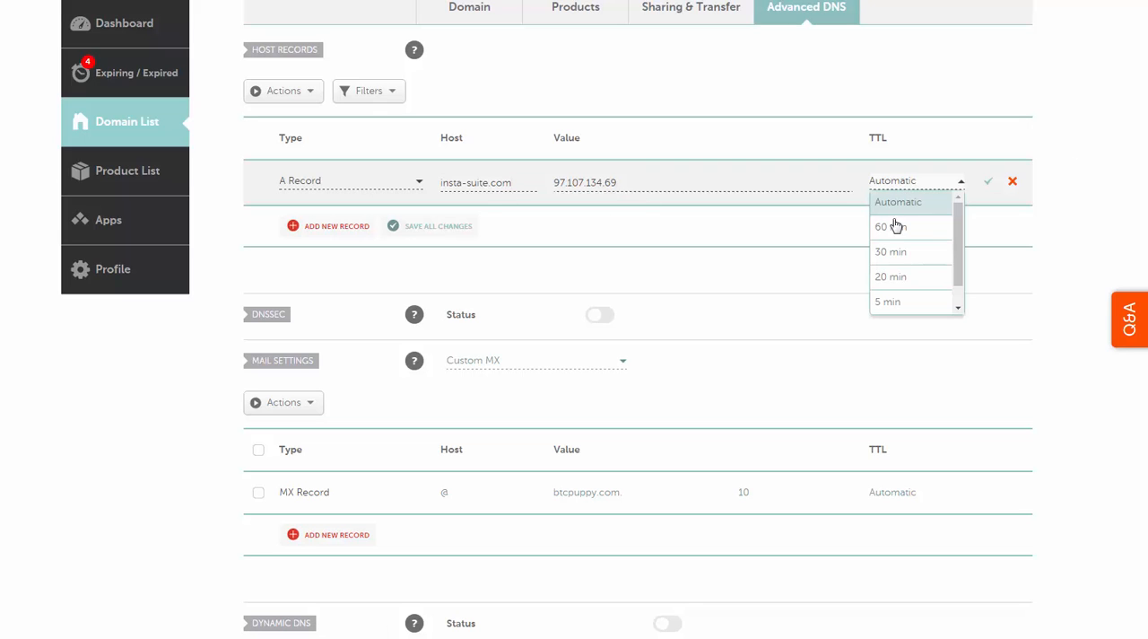
scroll(906, 255, "down", 1)
scroll(907, 255, "up", 1)
left_click(933, 207)
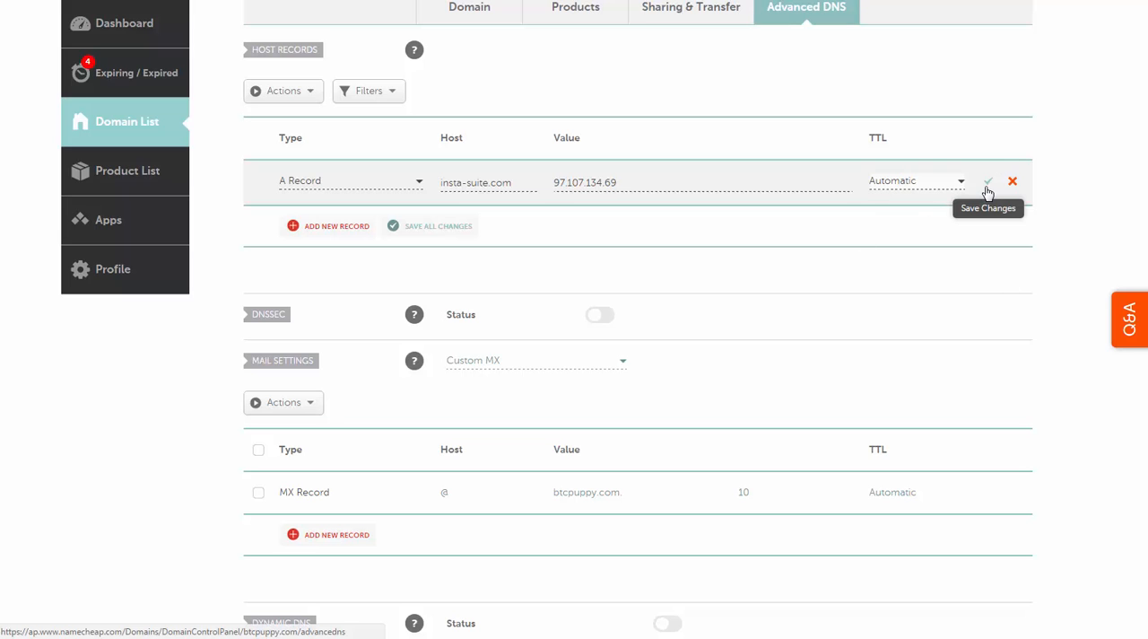
left_click(988, 184)
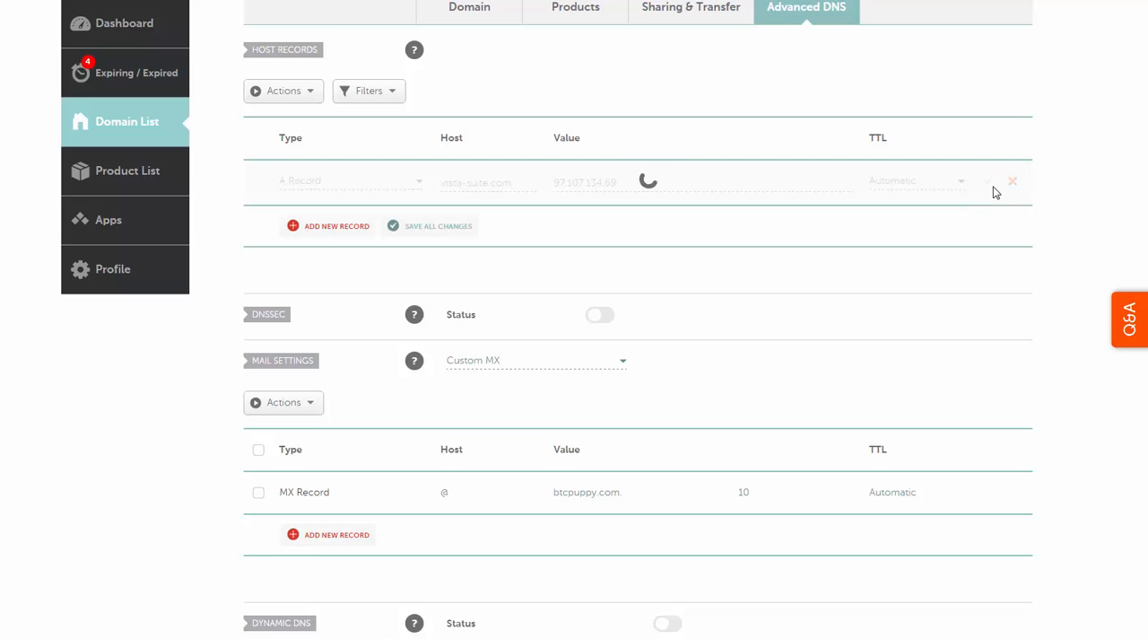
scroll(789, 402, "up", 2)
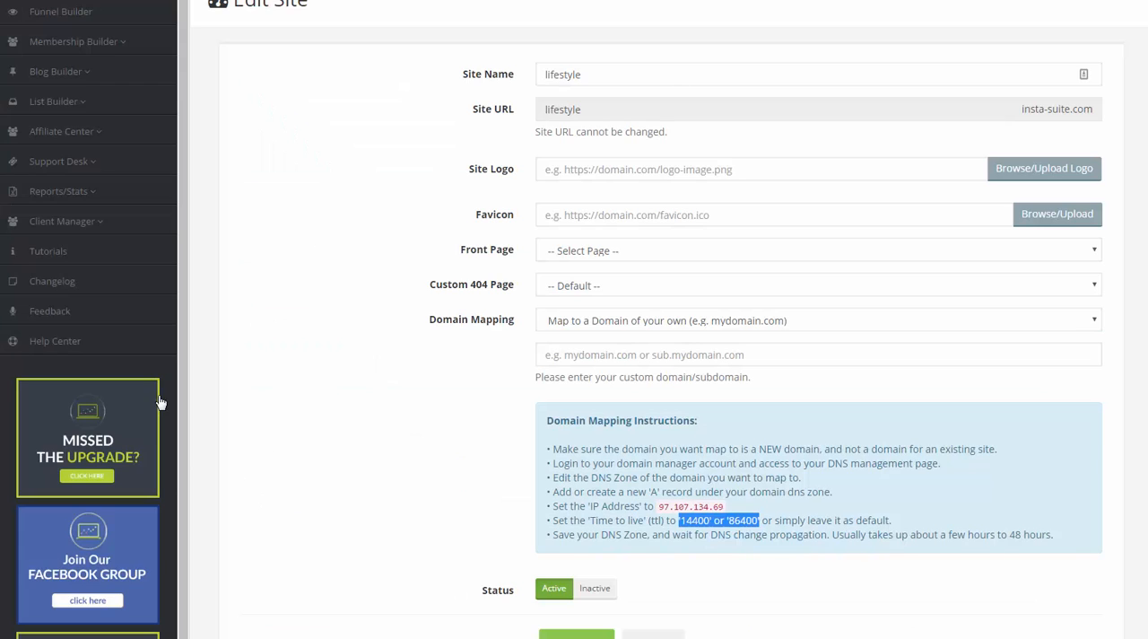
scroll(340, 315, "up", 1)
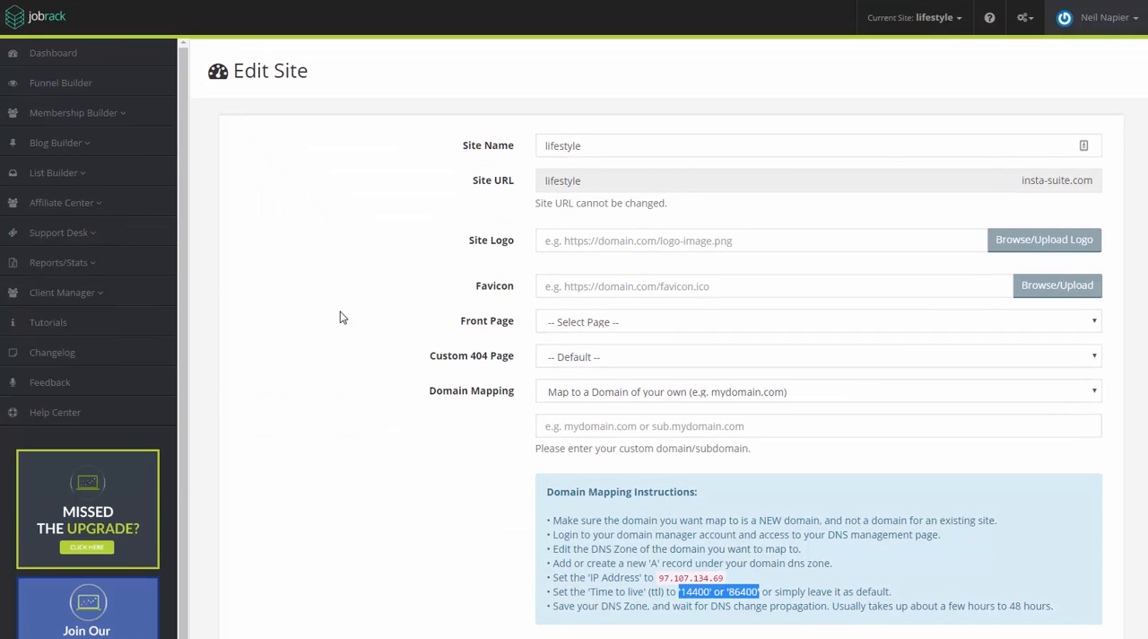
Step: Switch to InstaSuite, open the Live Demo Funnel and examine the Sales Page's URL and the other funnel pages
left_click(33, 86)
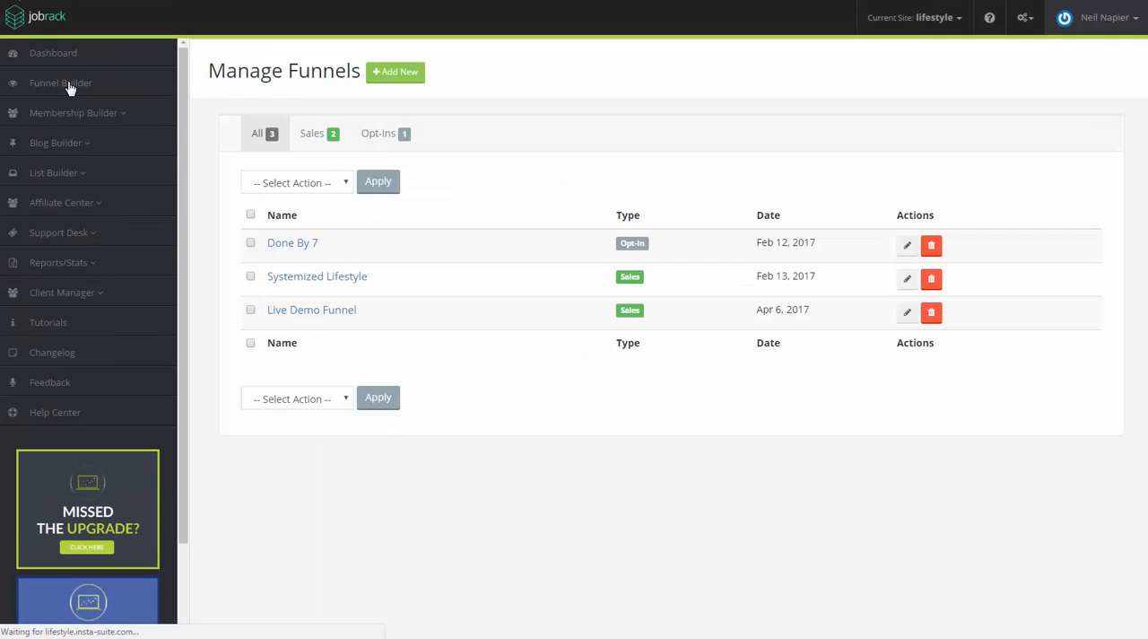
left_click(915, 320)
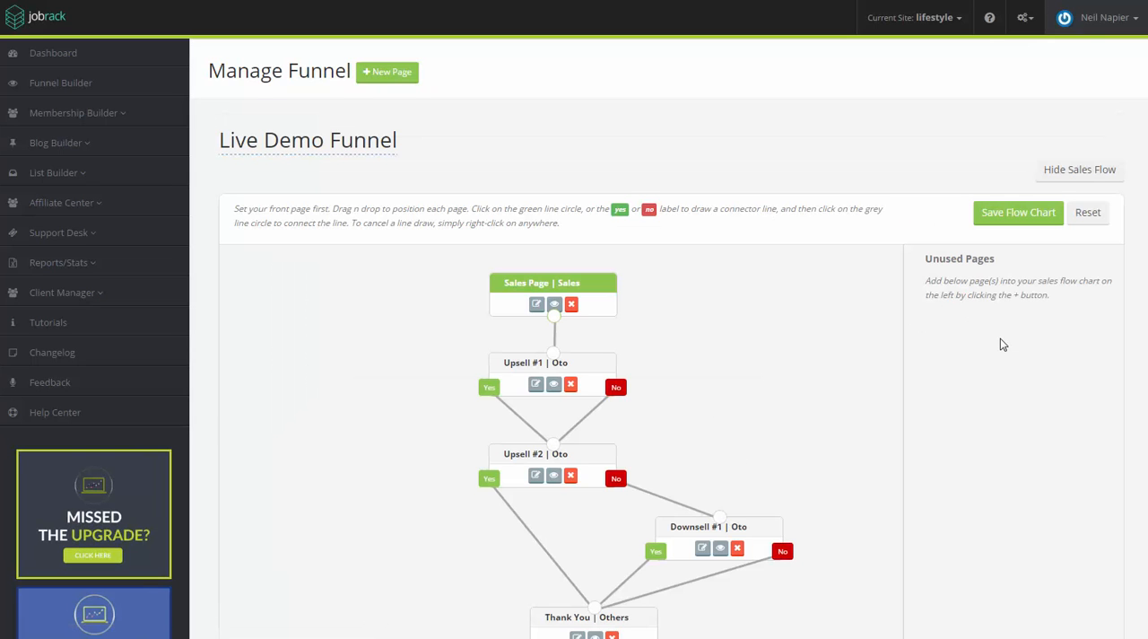
scroll(1002, 343, "down", 6)
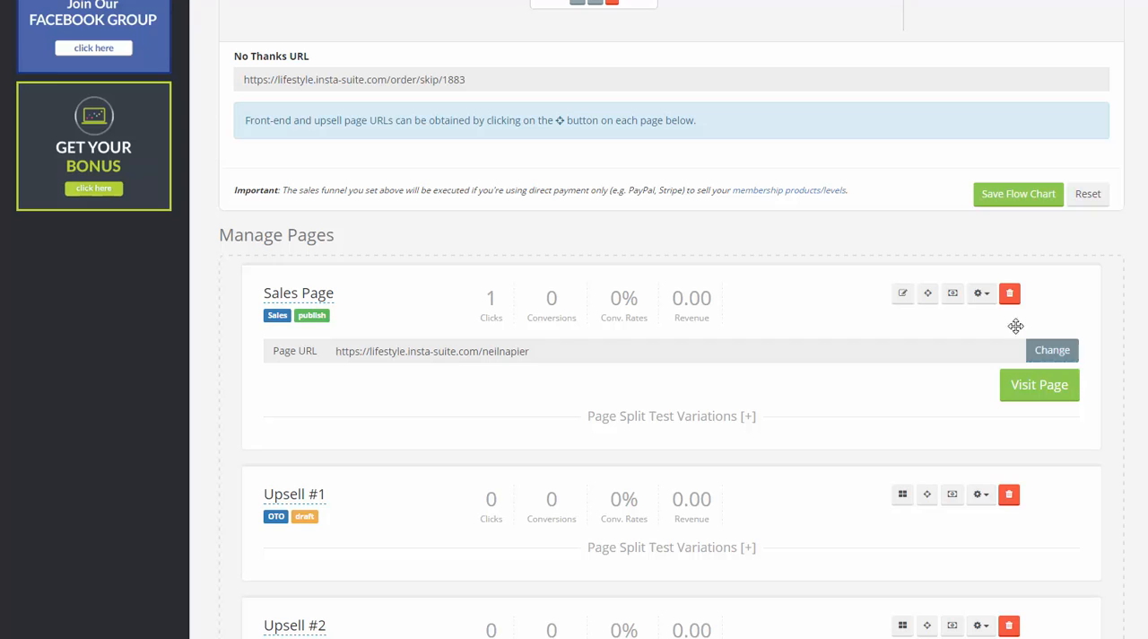
scroll(1015, 326, "down", 1)
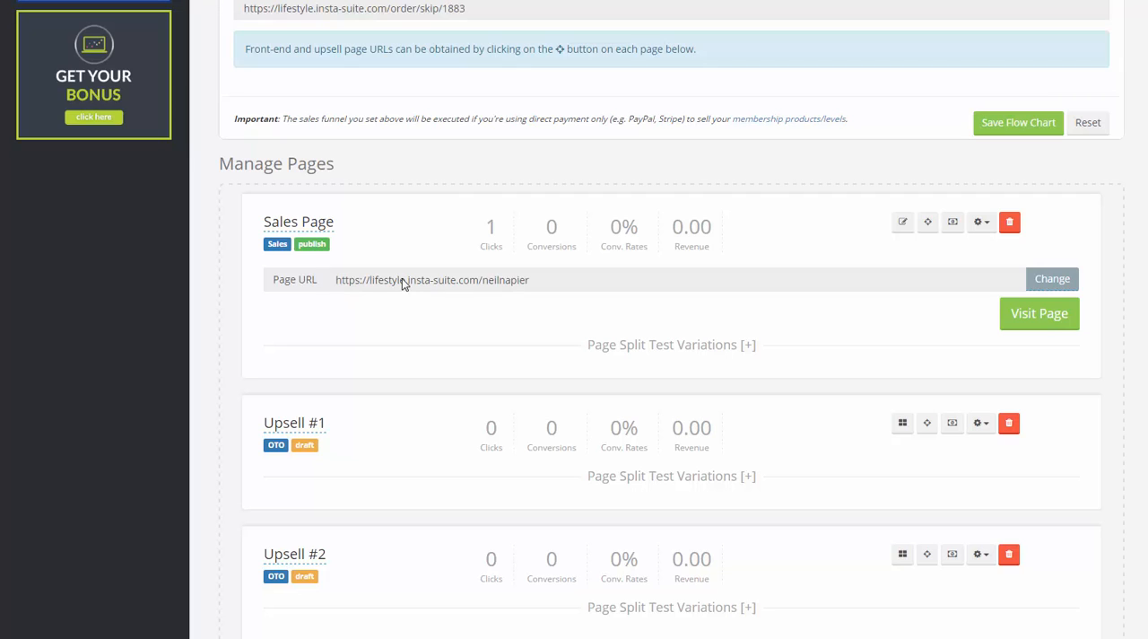
left_click_drag(408, 283, 482, 283)
scroll(418, 520, "up", 2)
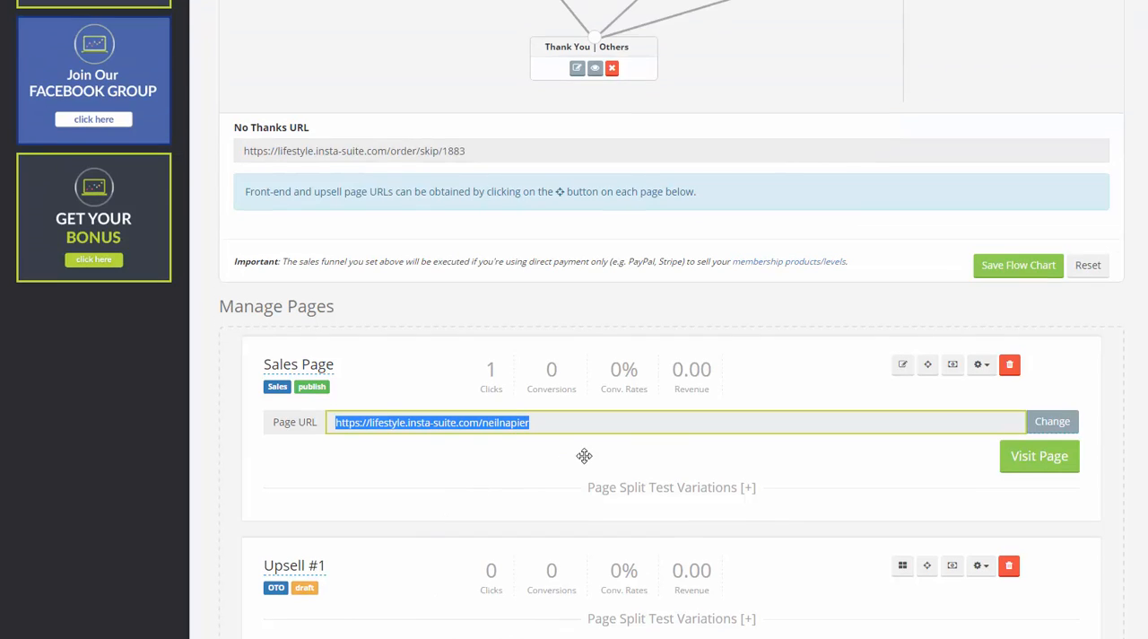
scroll(805, 436, "down", 3)
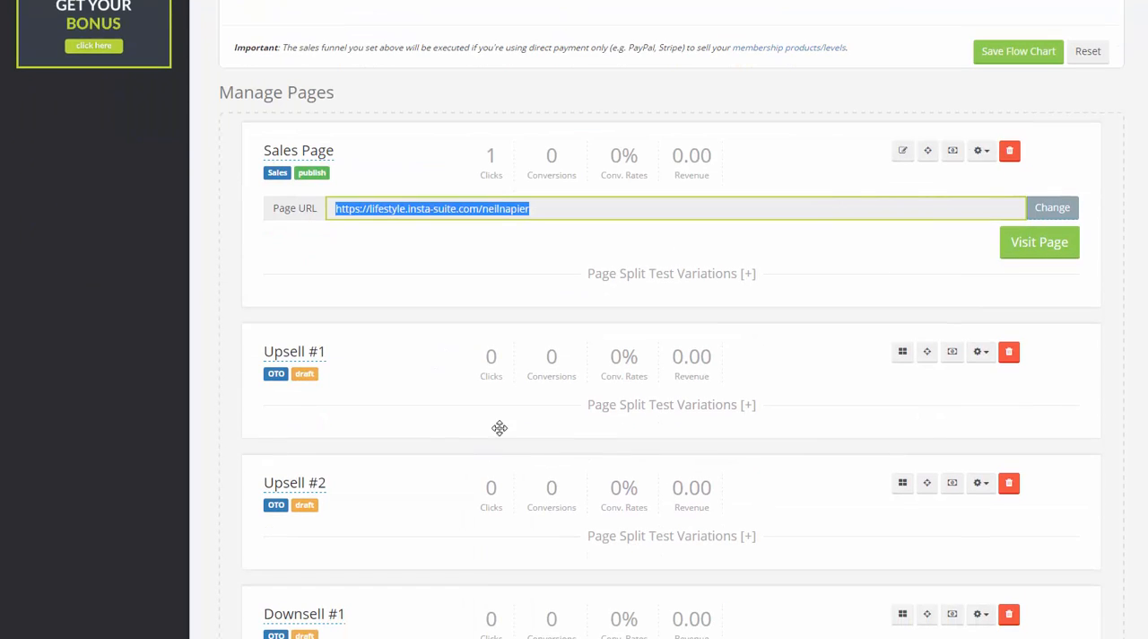
scroll(386, 472, "down", 1)
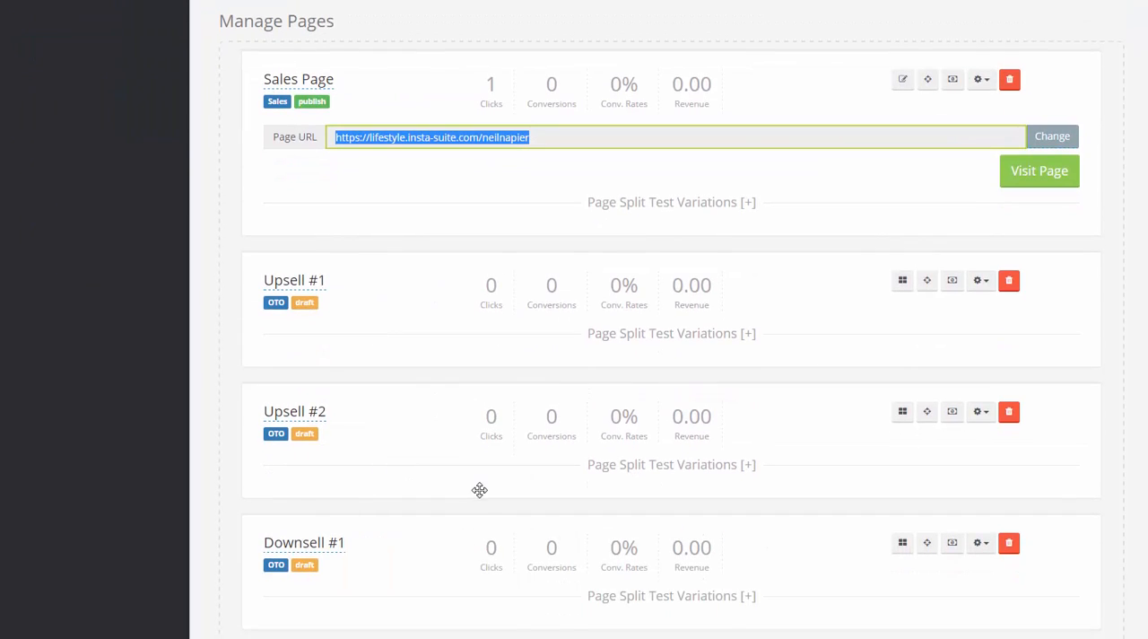
Step: Refer to the Sales Page's URL and write its custom-domain version in Notepad: btcpuppy.com/ followed by the same page slug
scroll(484, 467, "up", 3)
left_click(507, 443)
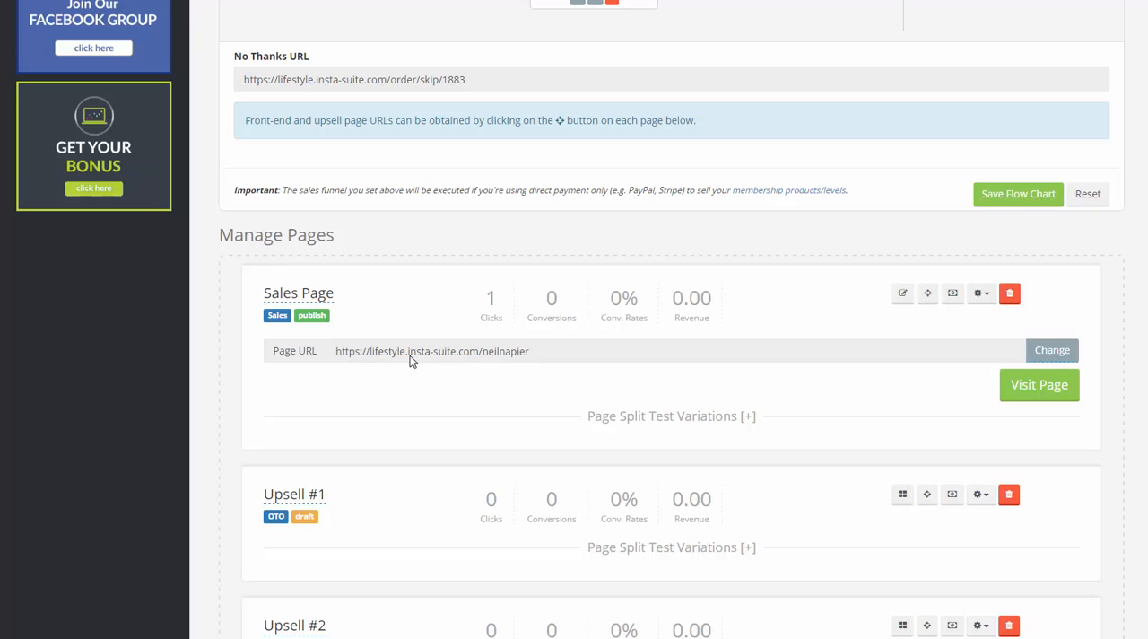
left_click_drag(410, 356, 538, 352)
left_click(549, 349)
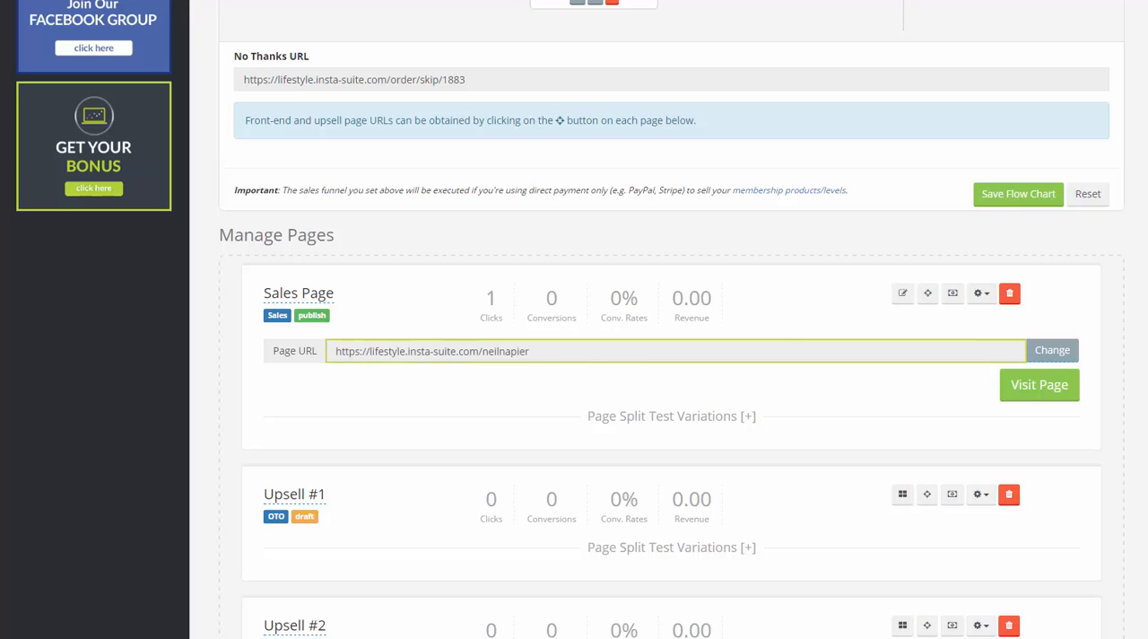
left_click(771, 637)
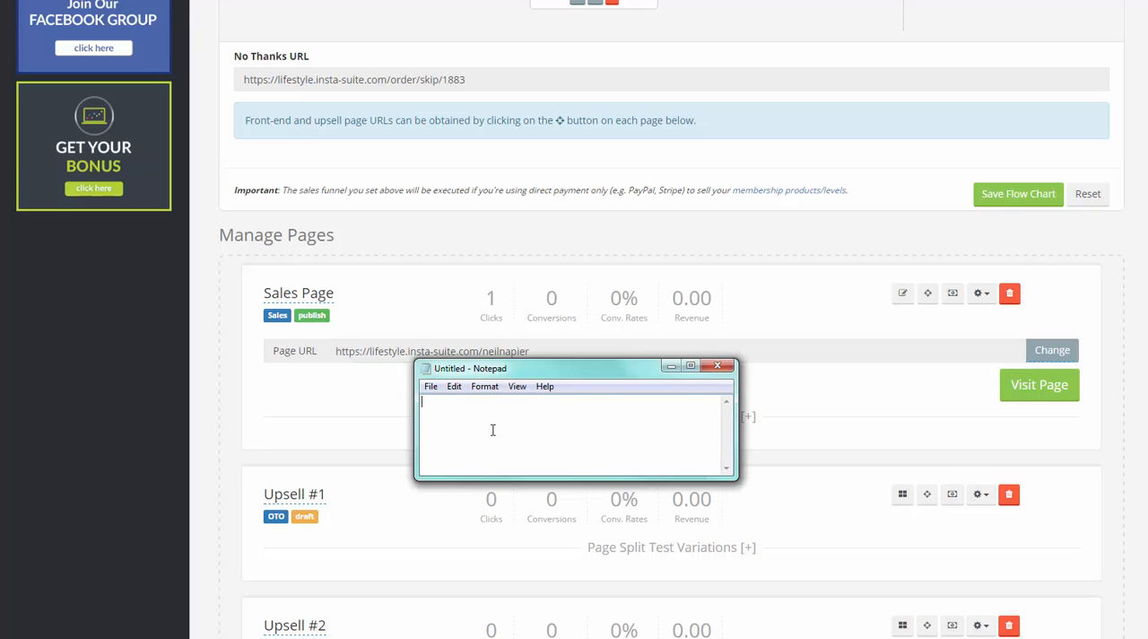
type("bu")
type("cpuppy")
type(".com/ne")
type("ilnapier")
Step: Shrink the Notepad window's height to uncover the Sales Page's URL and highlight the btcpuppy.com address for comparison
left_click_drag(500, 362, 499, 371)
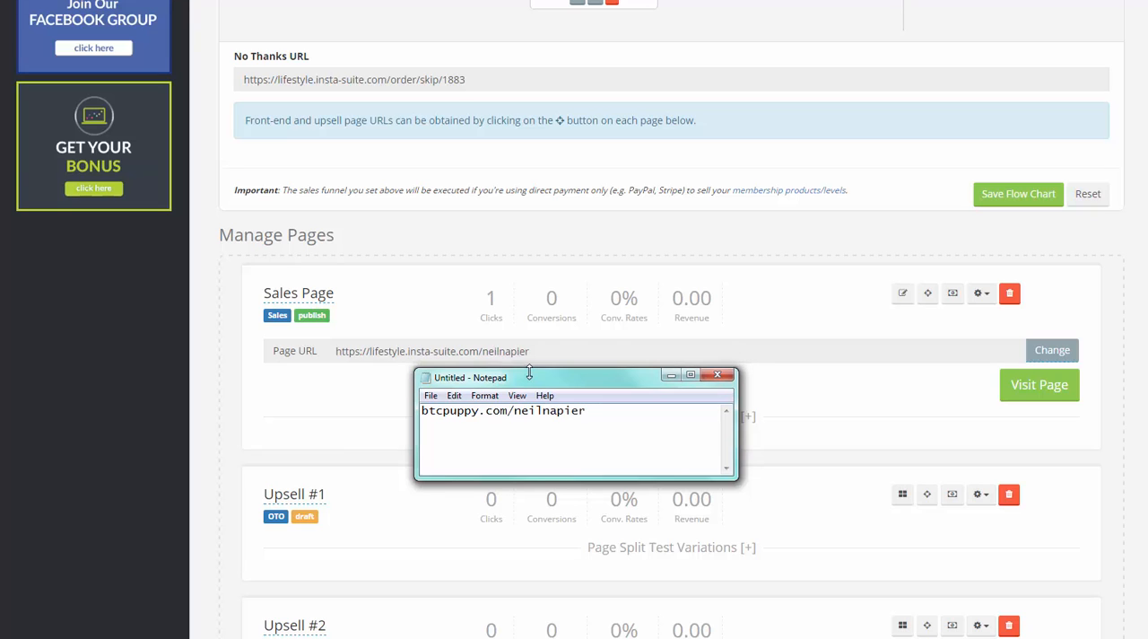
left_click_drag(597, 428, 377, 348)
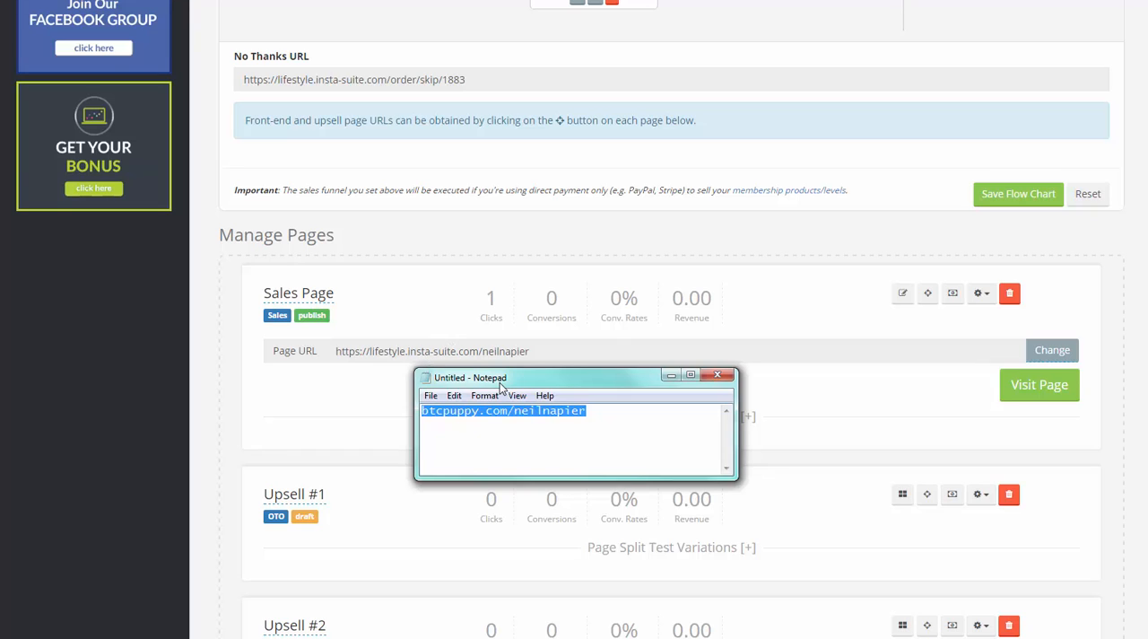
left_click_drag(529, 368, 554, 383)
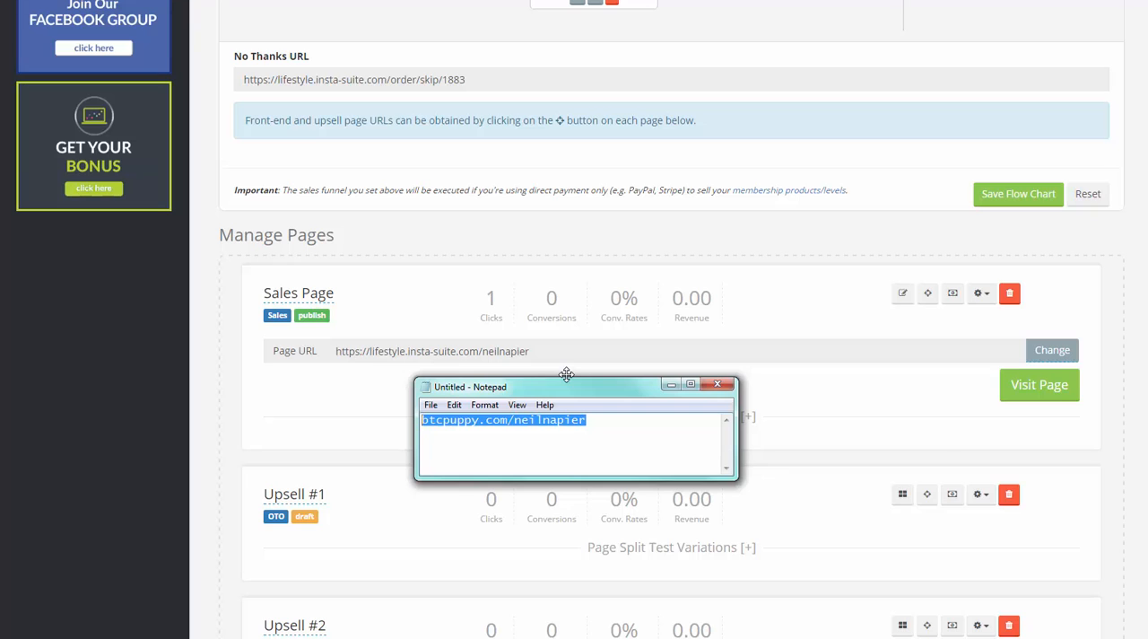
left_click(621, 438)
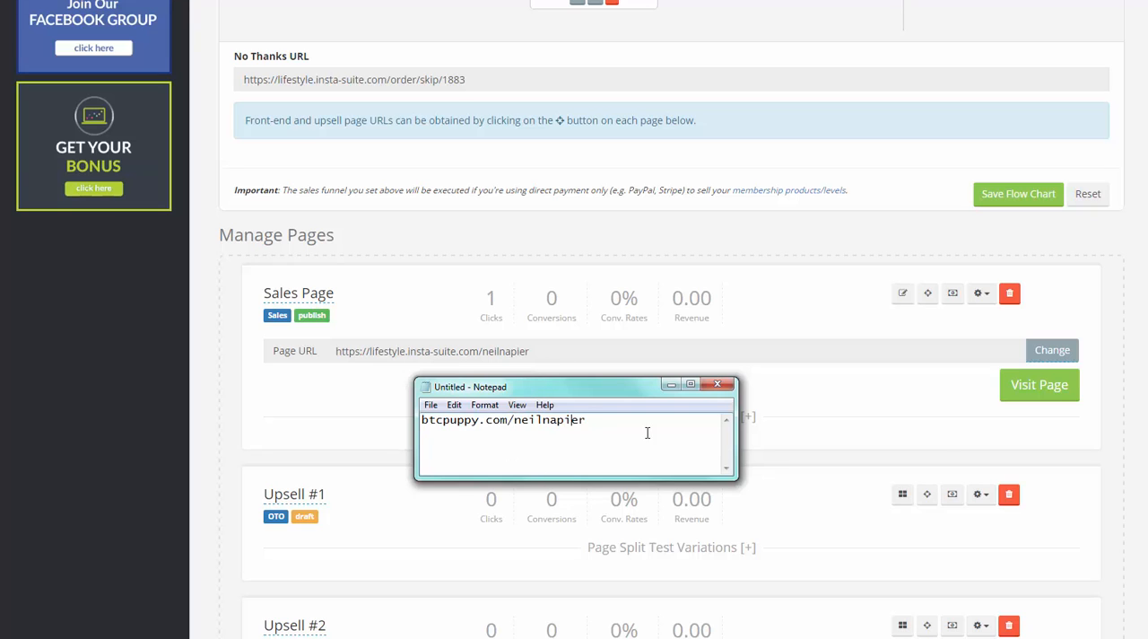
left_click_drag(645, 431, 405, 397)
left_click(646, 437)
left_click_drag(644, 437, 420, 422)
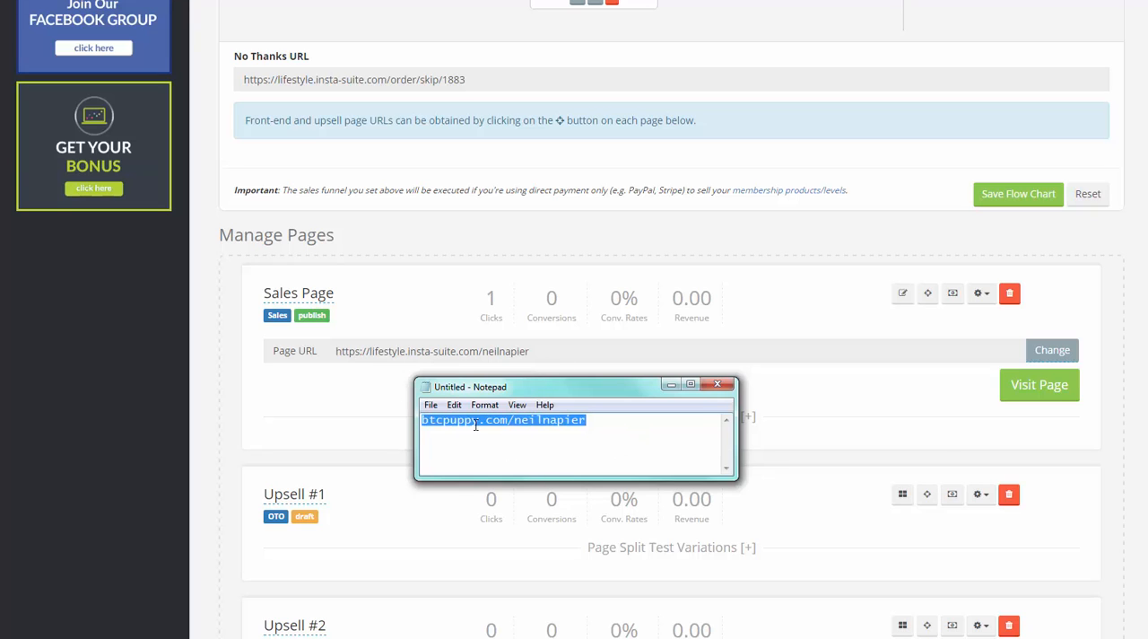